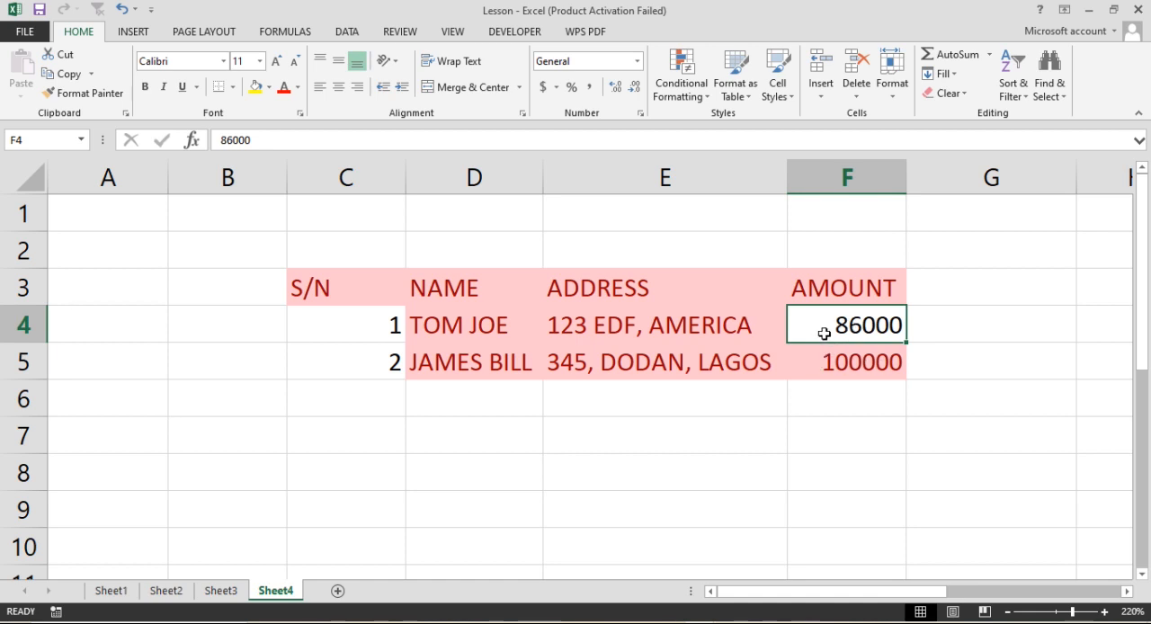
{"action": "left_click", "coordinate": [836, 352]}
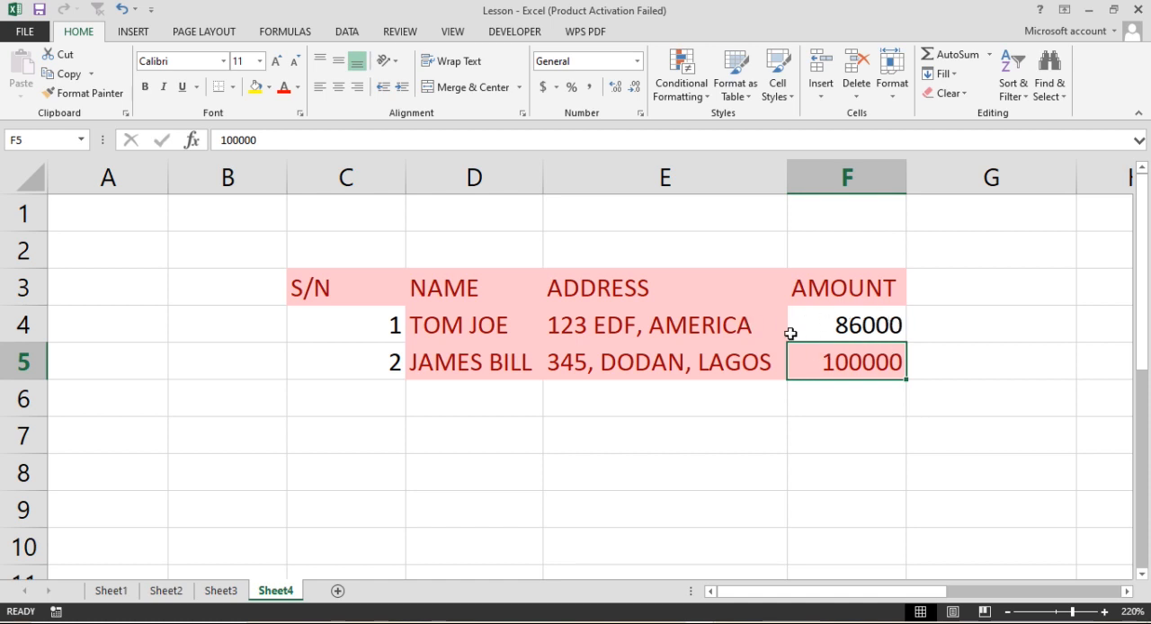
{"action": "left_click", "coordinate": [706, 97]}
{"action": "mouse_move", "coordinate": [773, 160]}
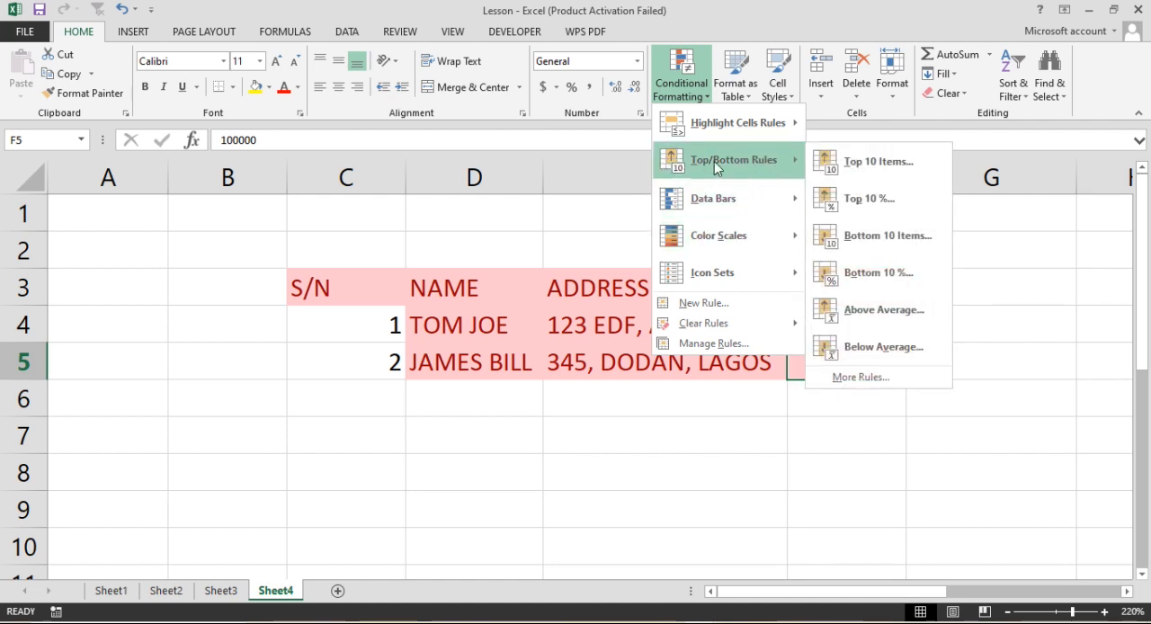
{"action": "mouse_move", "coordinate": [708, 219]}
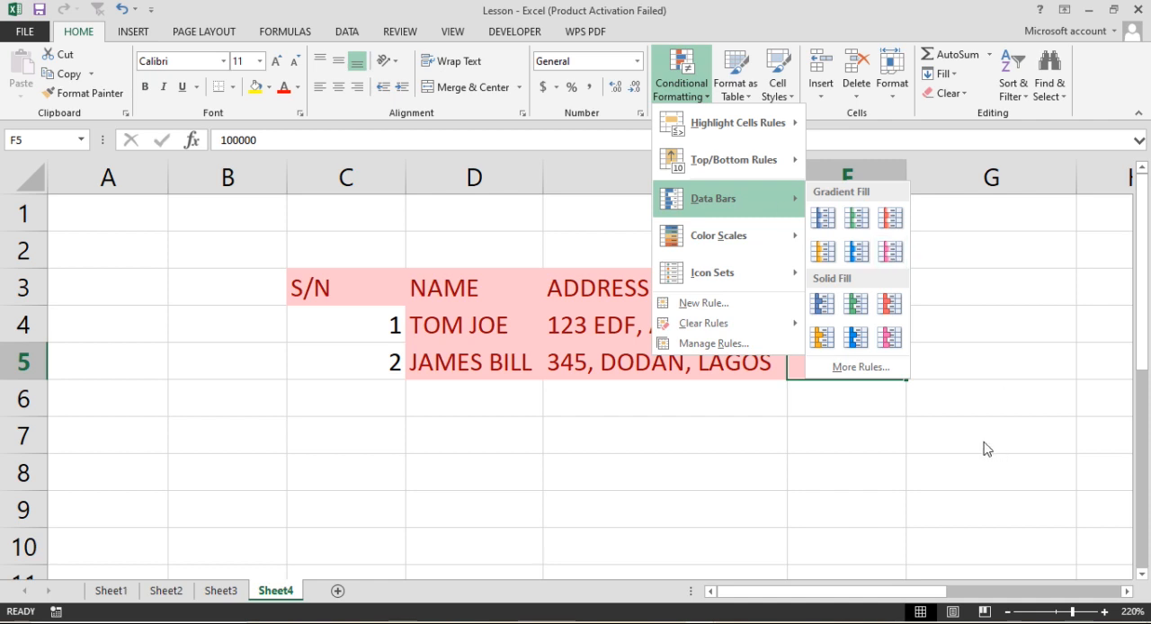
{"action": "left_click", "coordinate": [830, 377]}
- Apply orange gradient-fill data bars to the amounts in F4:F5
{"action": "left_click_drag", "start_coordinate": [840, 300], "coordinate": [850, 360]}
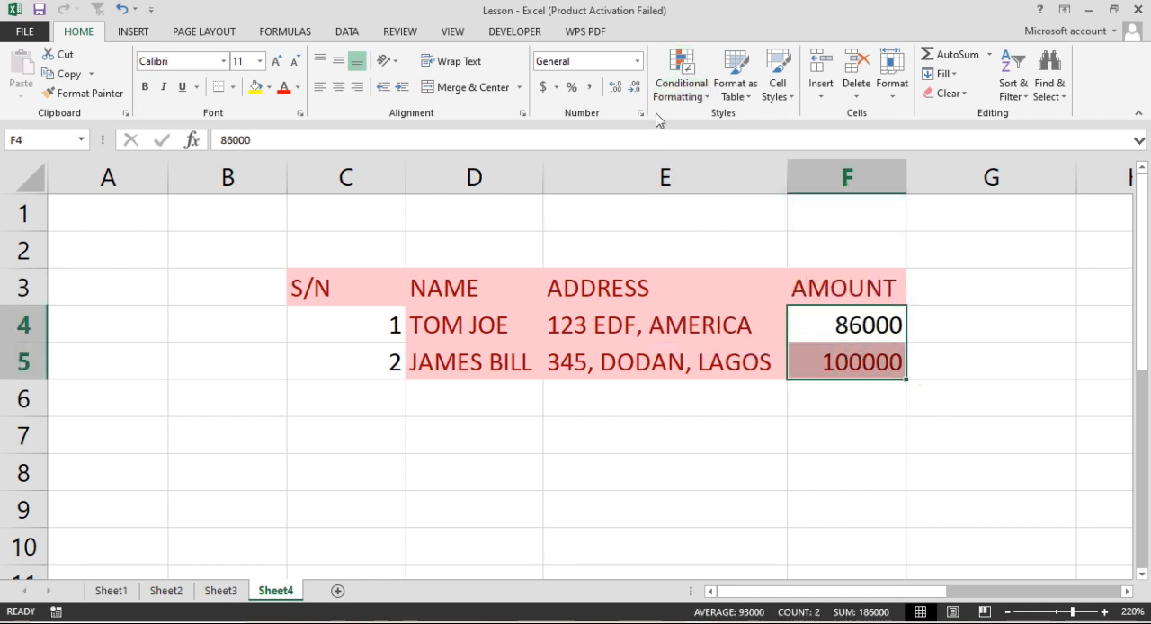
{"action": "left_click", "coordinate": [702, 103]}
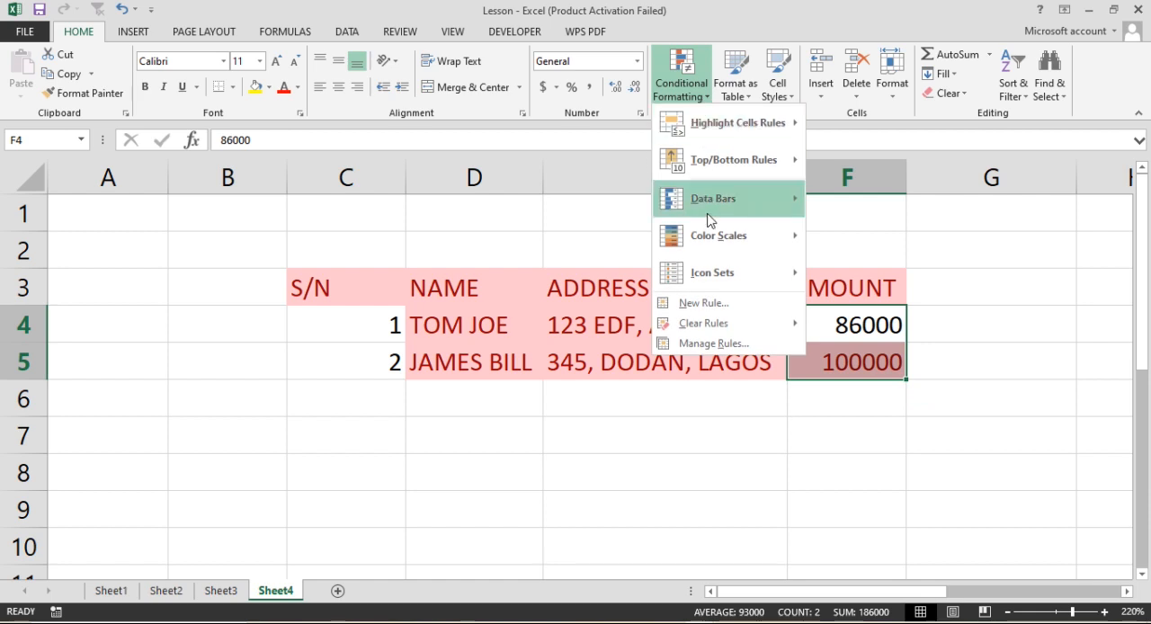
{"action": "mouse_move", "coordinate": [730, 207]}
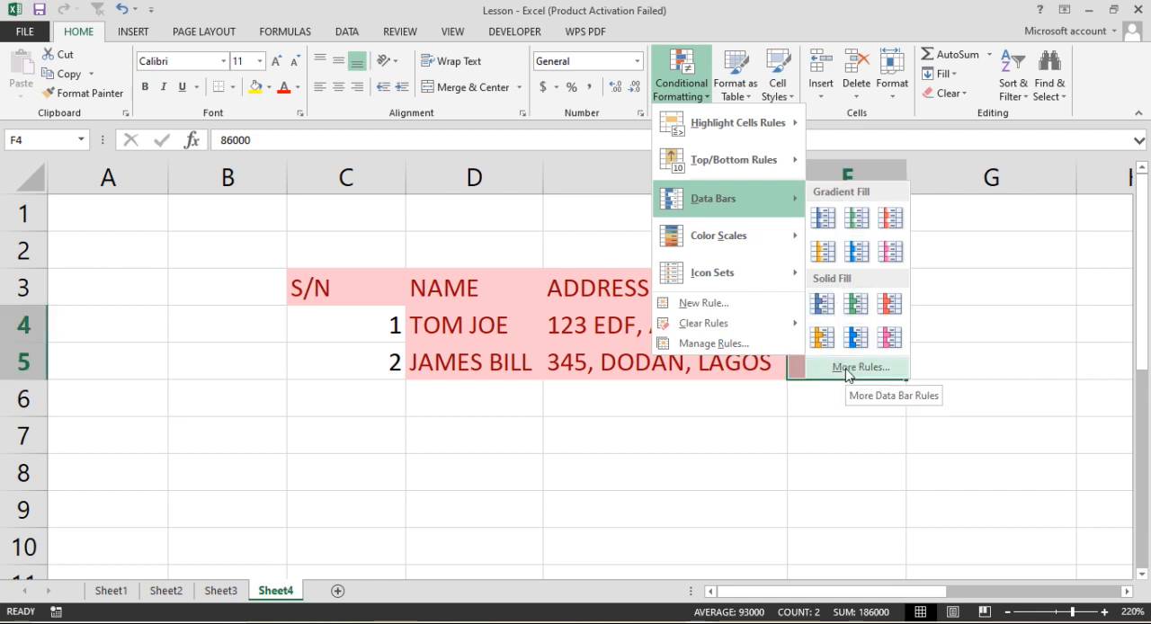
{"action": "left_click", "coordinate": [823, 251]}
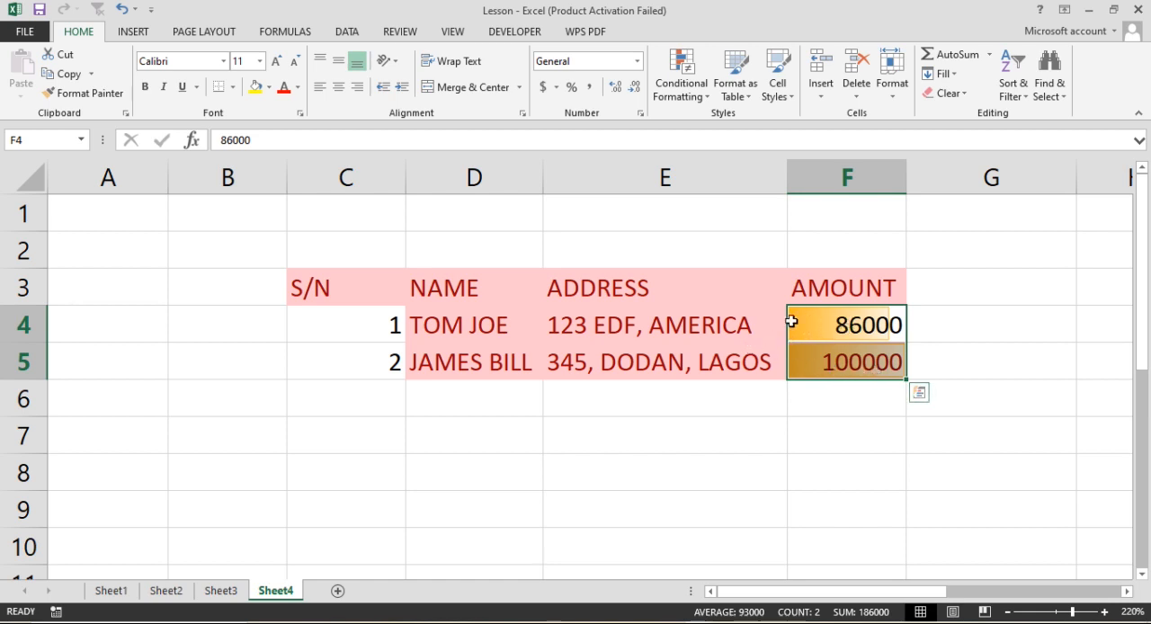
{"action": "left_click", "coordinate": [881, 325]}
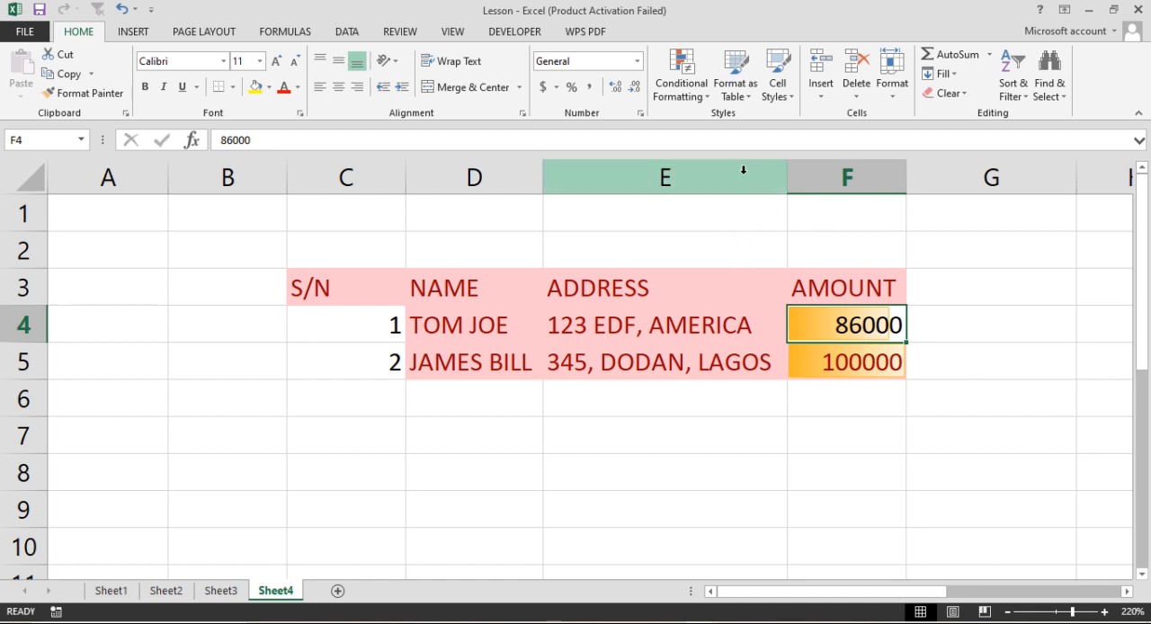
- Clear the conditional formatting rules from the entire sheet
{"action": "left_click", "coordinate": [703, 102]}
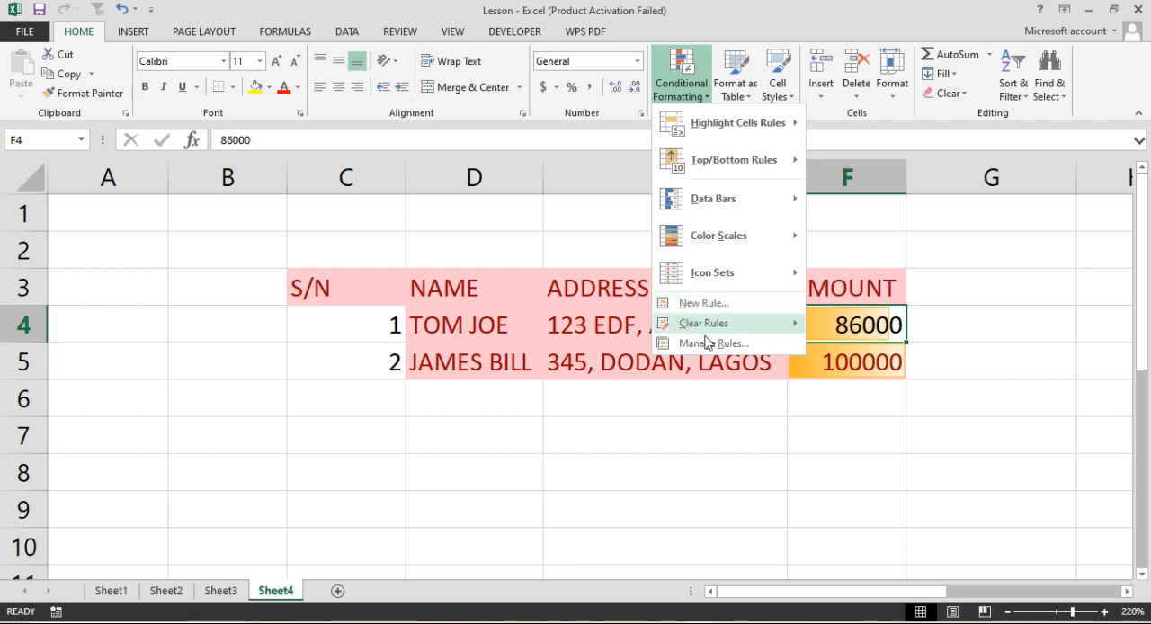
{"action": "mouse_move", "coordinate": [713, 332]}
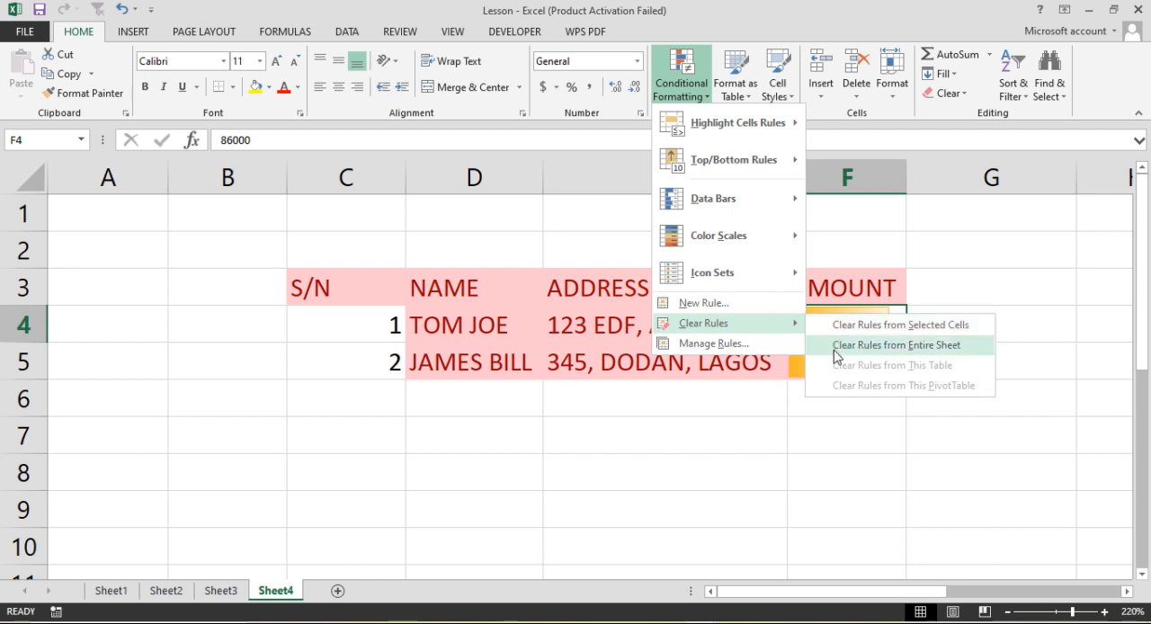
{"action": "left_click", "coordinate": [931, 353]}
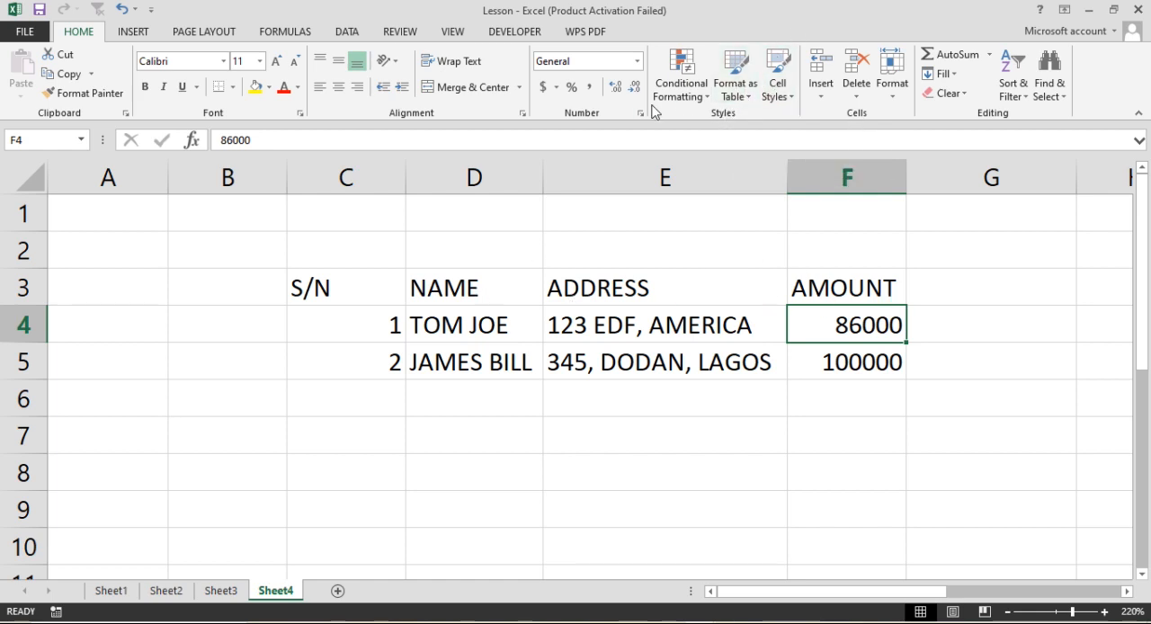
- Format the range C3:F5 as a table with headers, using Table Style Medium 13
{"action": "left_click", "coordinate": [750, 99]}
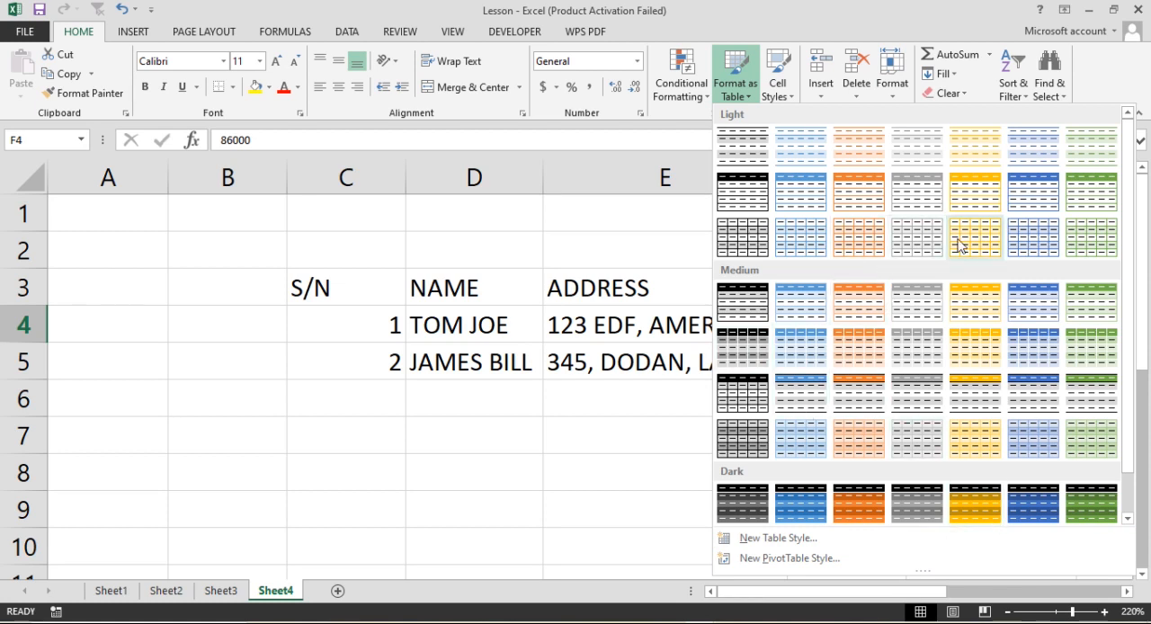
{"action": "left_click", "coordinate": [1032, 354]}
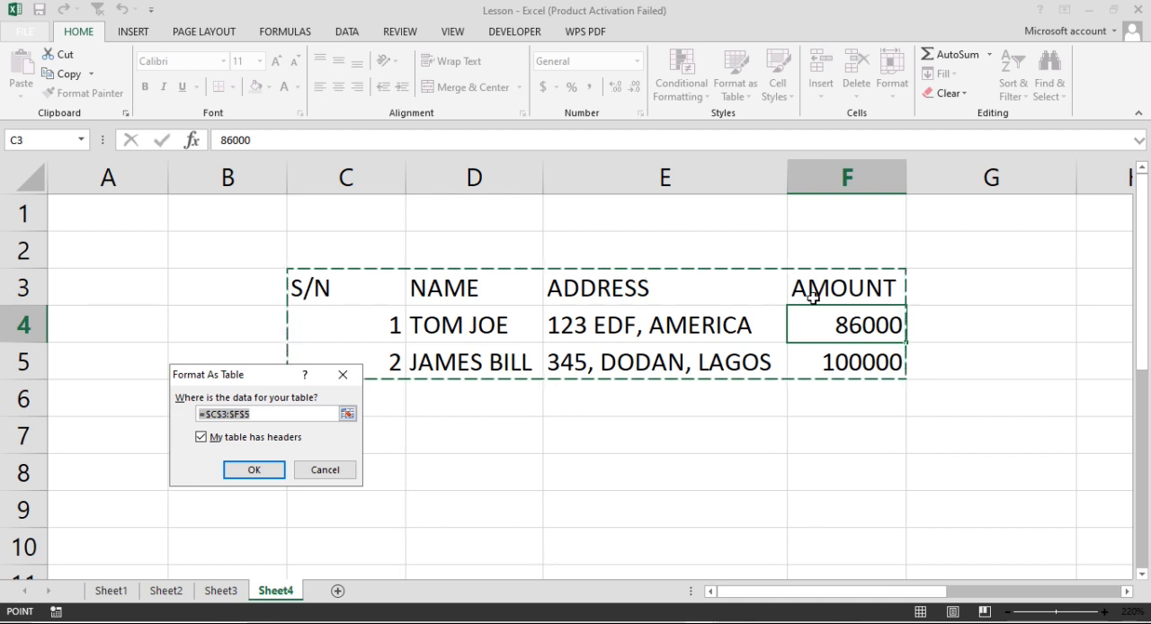
{"action": "left_click", "coordinate": [255, 469]}
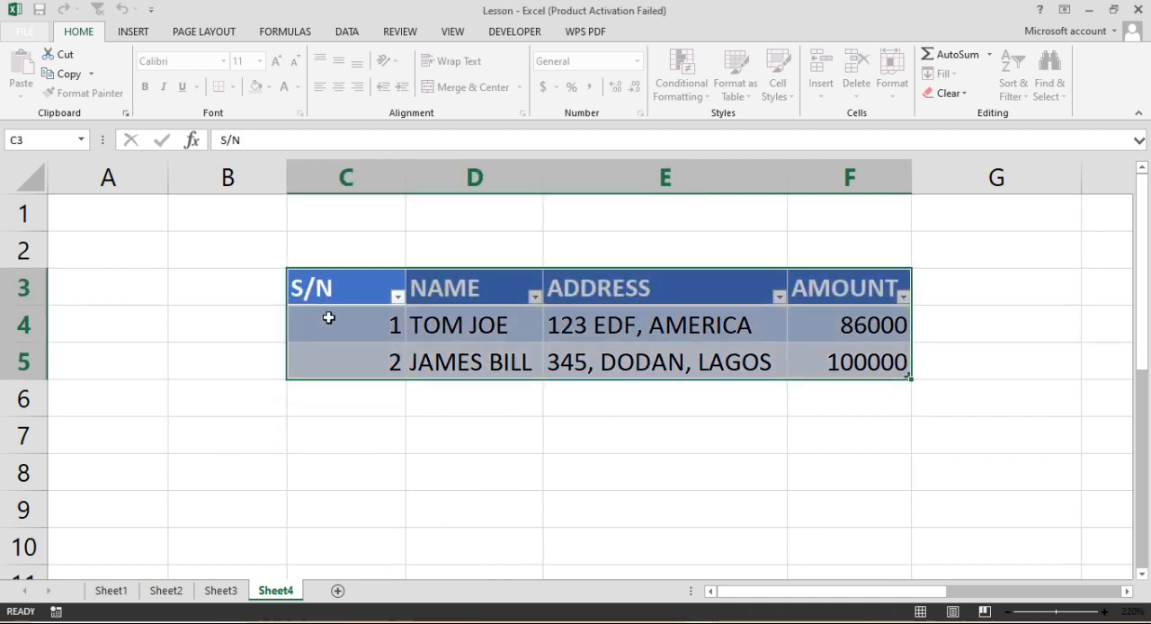
{"action": "left_click_drag", "start_coordinate": [333, 290], "coordinate": [847, 282]}
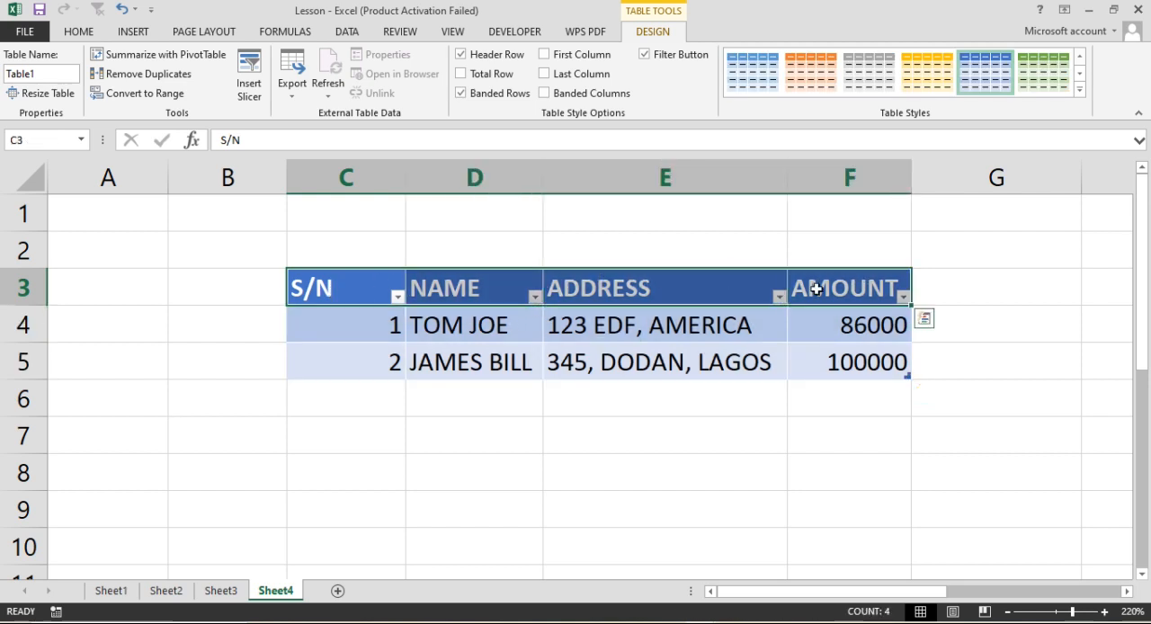
{"action": "left_click", "coordinate": [596, 331]}
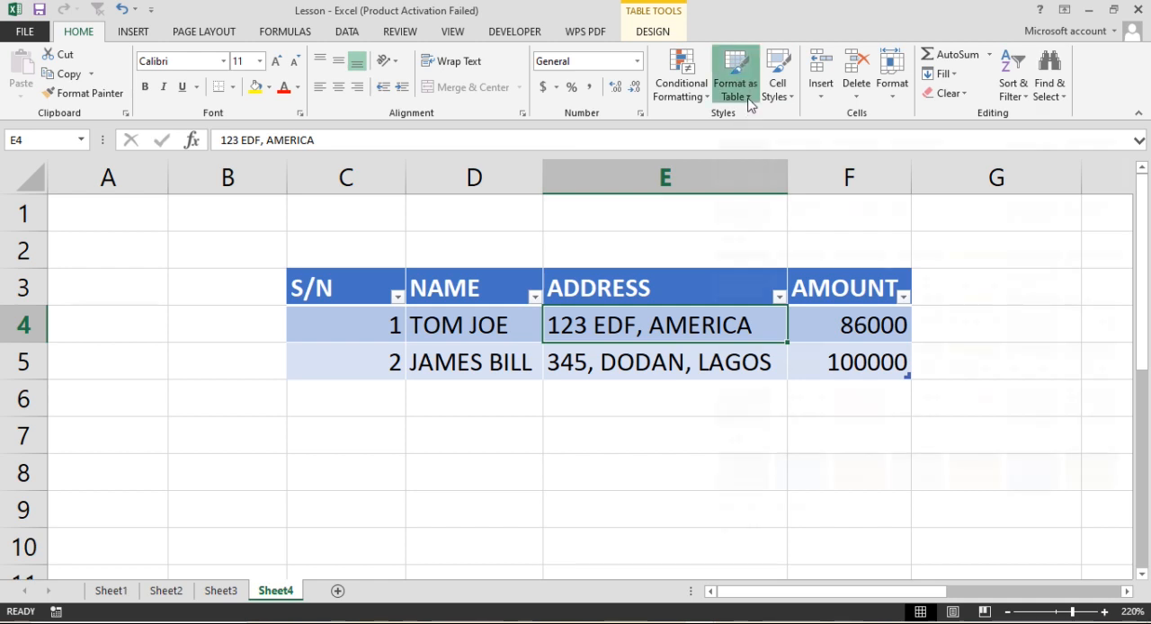
{"action": "left_click", "coordinate": [748, 101]}
{"action": "left_click", "coordinate": [791, 97]}
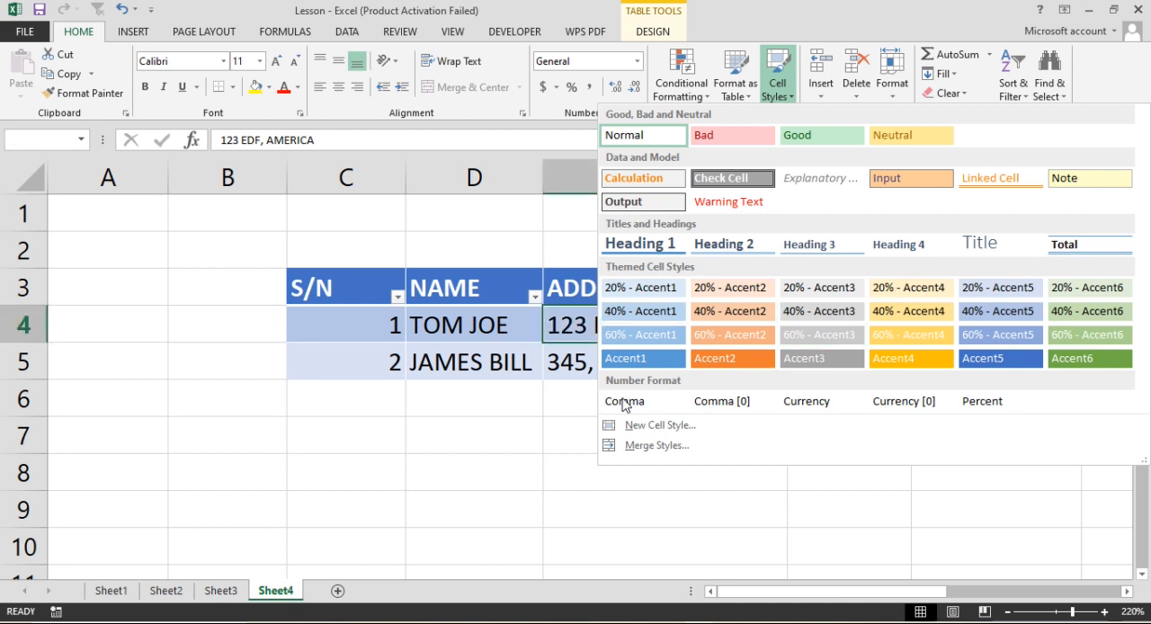
{"action": "key", "text": "Escape"}
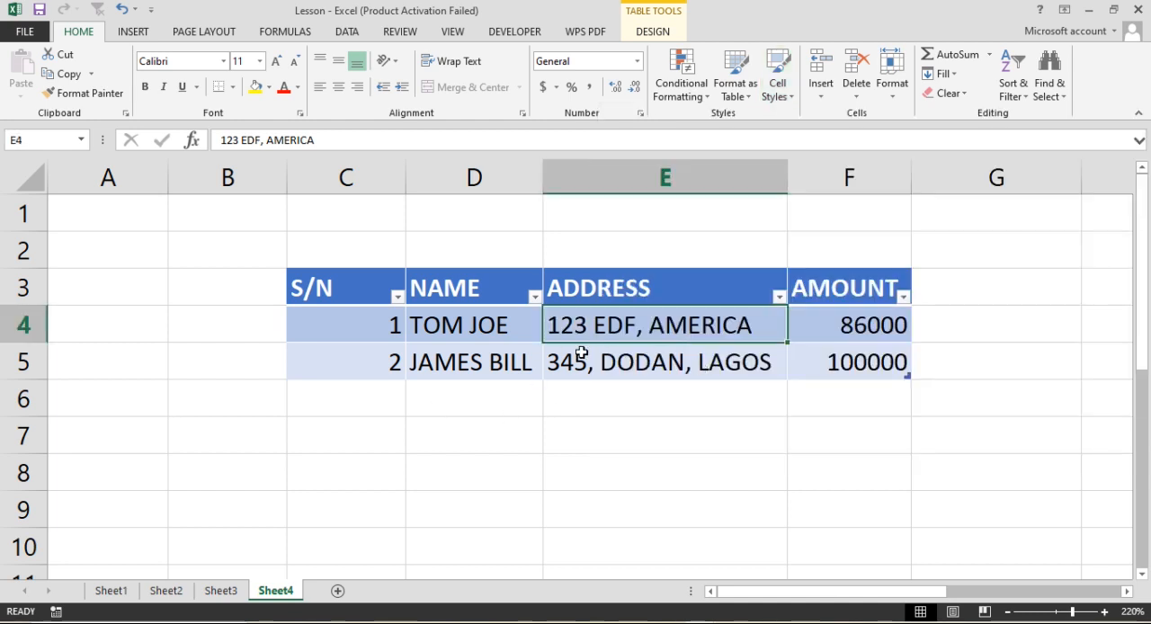
- Undo the table formatting of the data range
{"action": "left_click", "coordinate": [349, 291]}
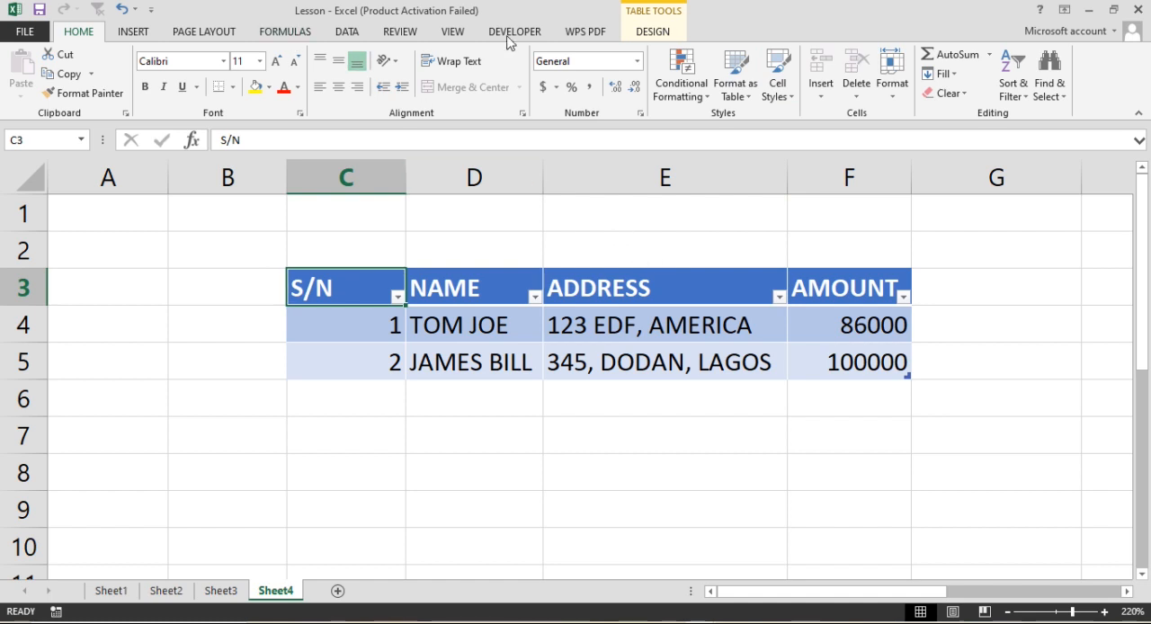
{"action": "left_click", "coordinate": [121, 9]}
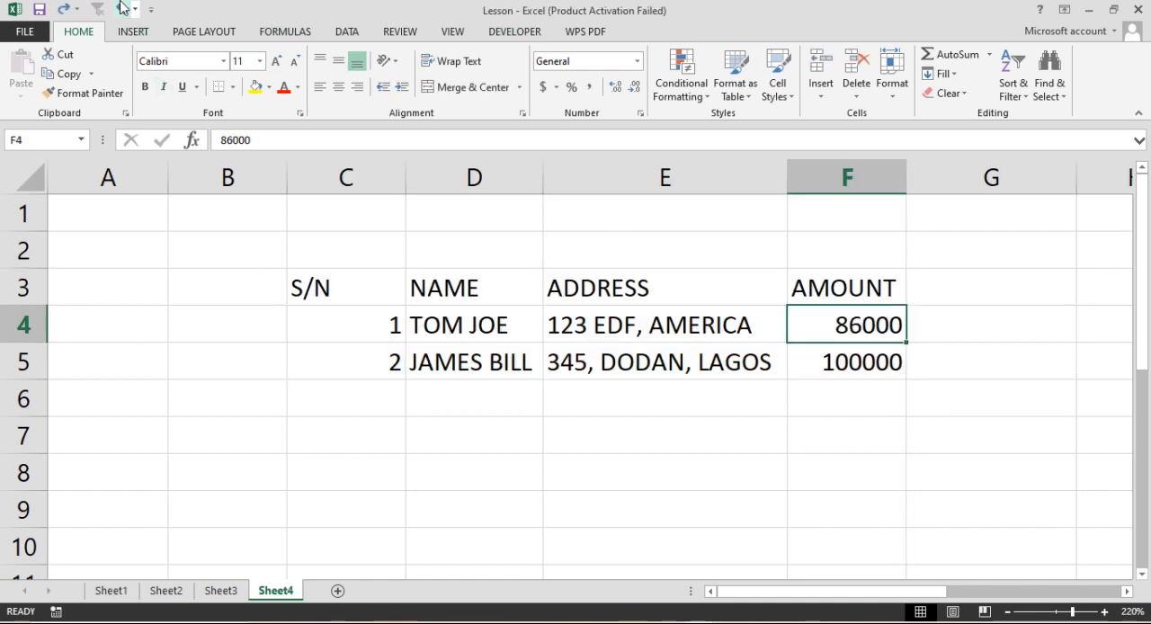
- Apply the 40% - Accent5 cell style to the whole data range C3:F5
{"action": "left_click_drag", "start_coordinate": [367, 296], "coordinate": [834, 336]}
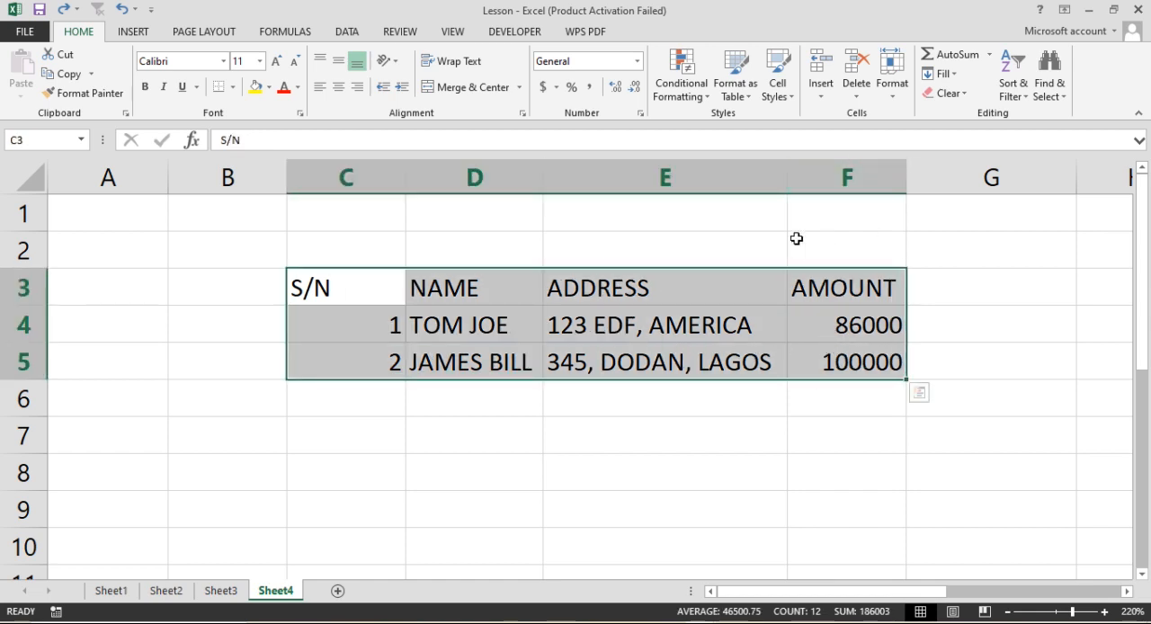
{"action": "left_click", "coordinate": [795, 100]}
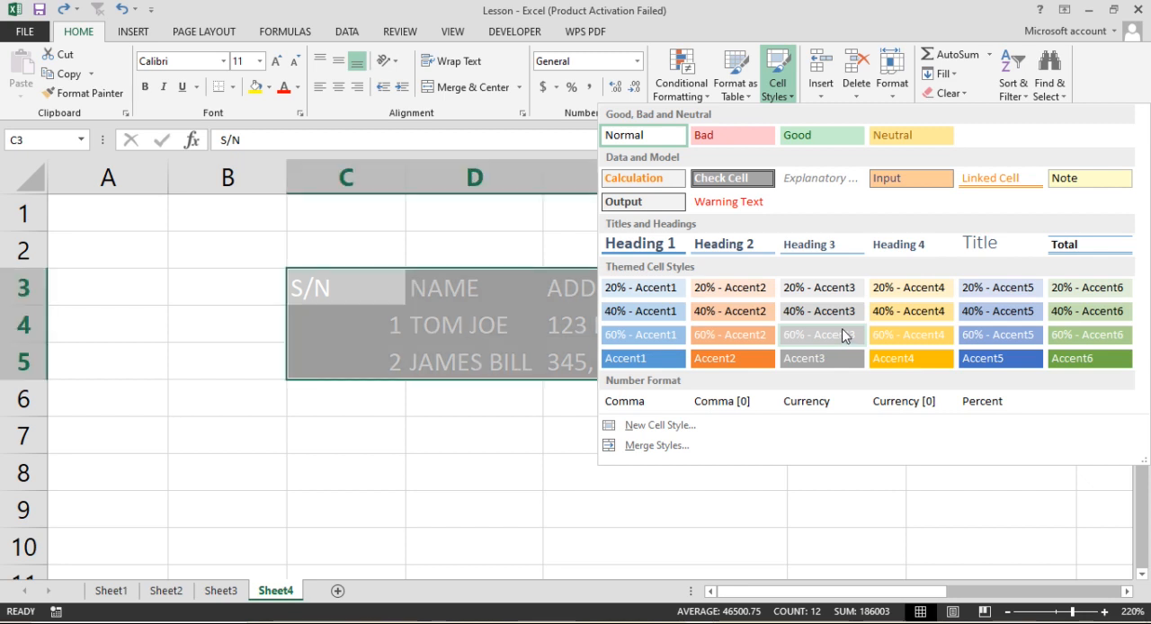
{"action": "left_click", "coordinate": [996, 311]}
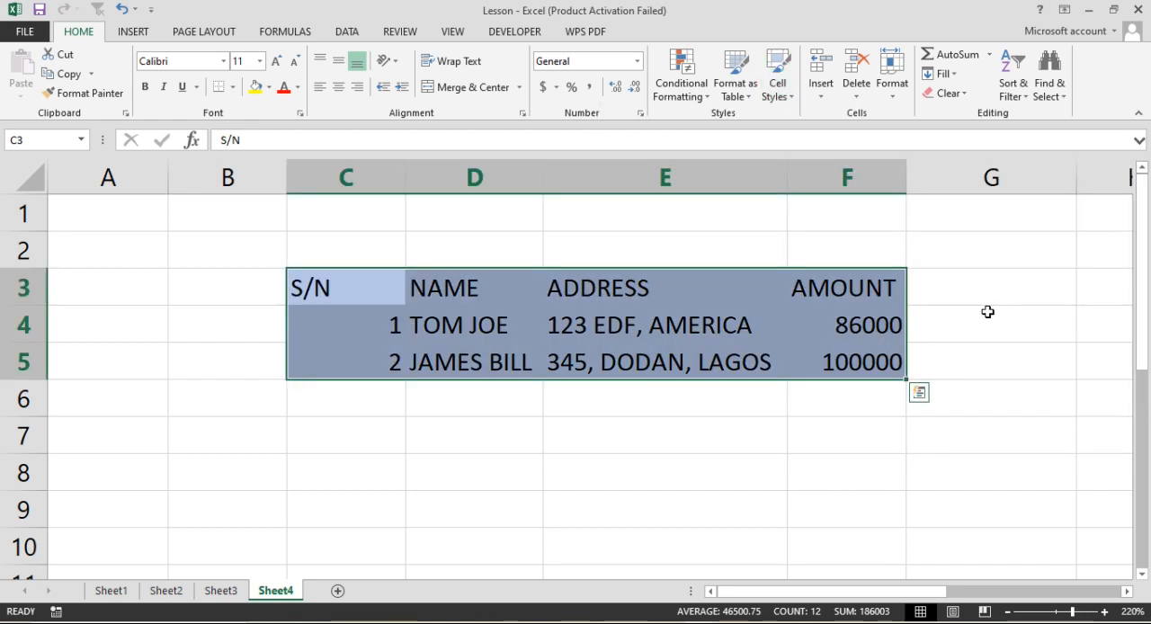
- Apply the Accent1 cell style to the address in cell E5
{"action": "left_click", "coordinate": [689, 351]}
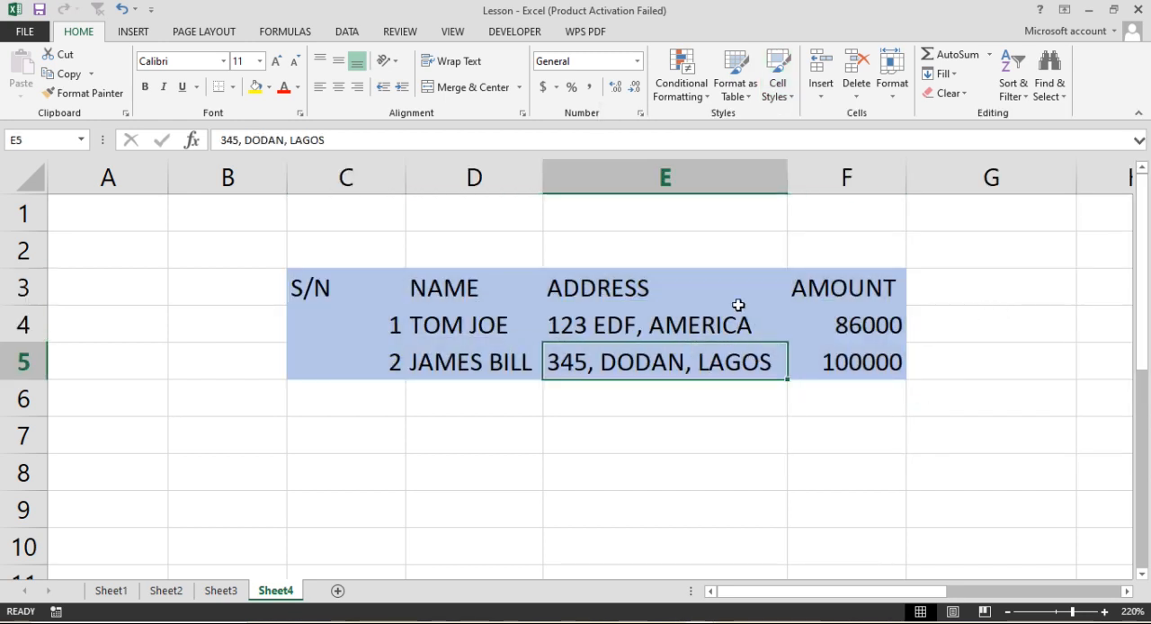
{"action": "left_click", "coordinate": [782, 90]}
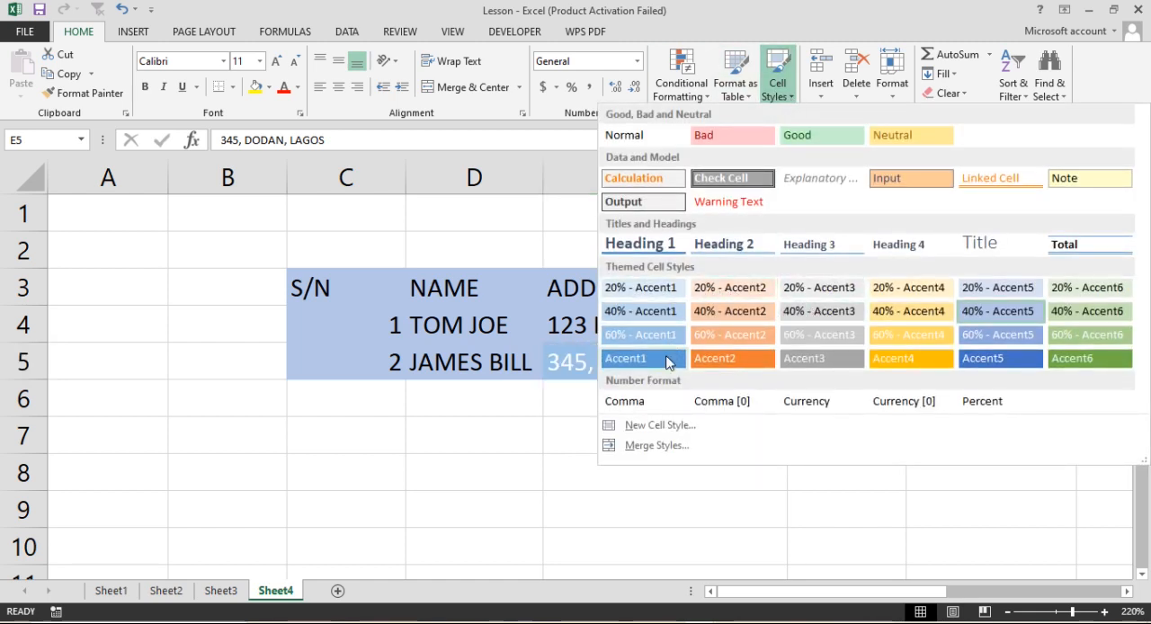
{"action": "left_click", "coordinate": [649, 363]}
- Apply the Check Cell style to the NAME header in D3
{"action": "left_click", "coordinate": [443, 285]}
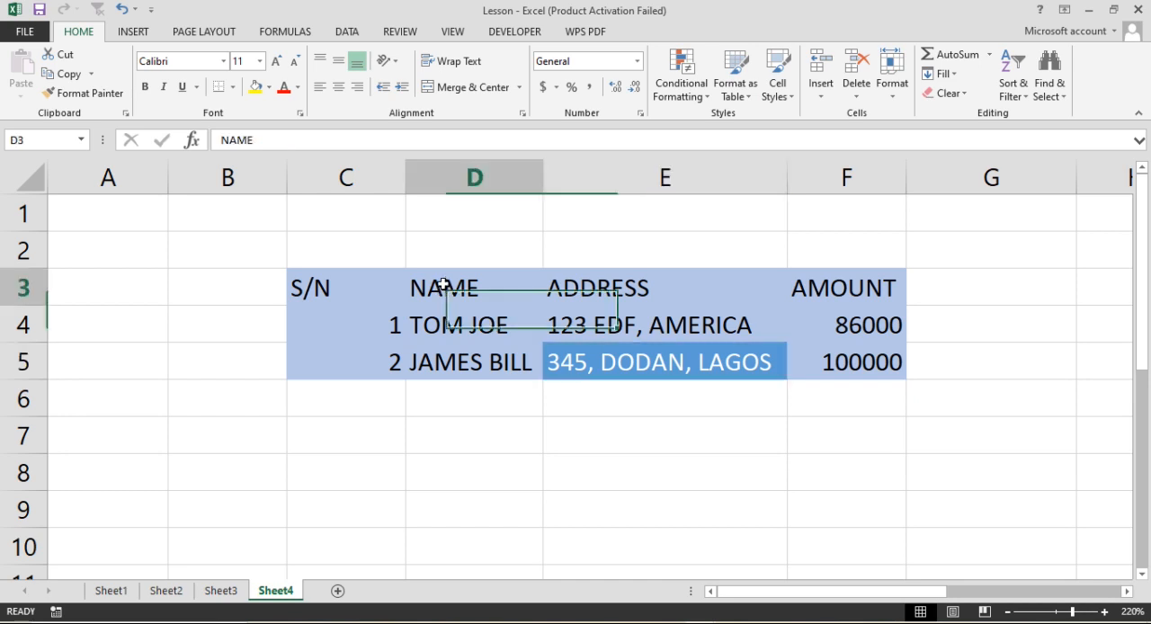
{"action": "left_click", "coordinate": [778, 87]}
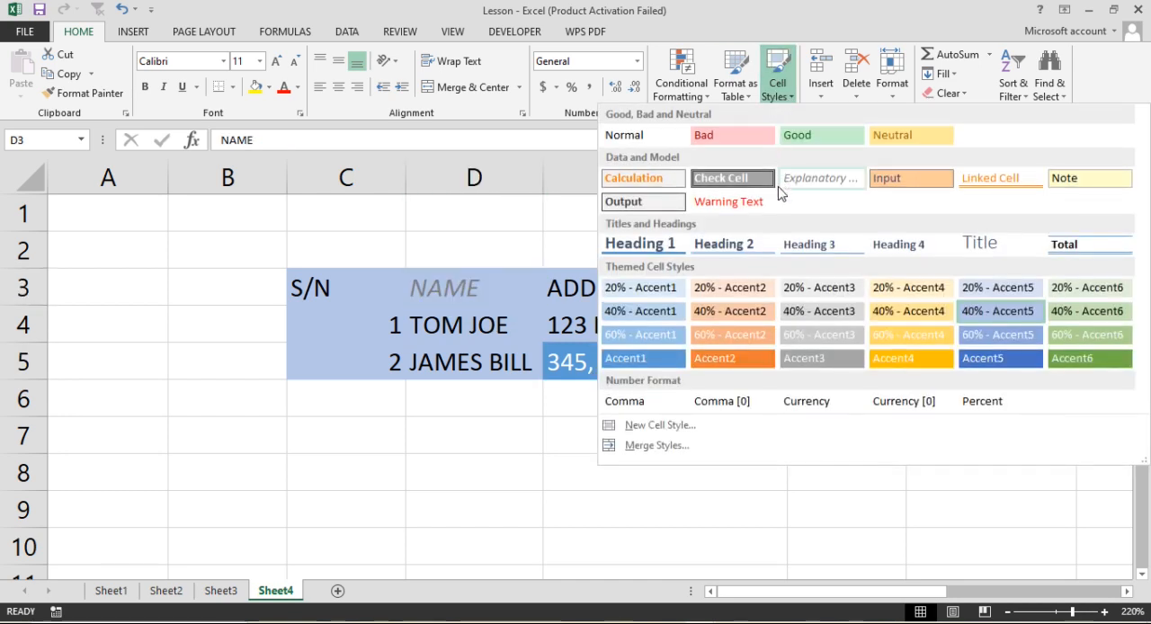
{"action": "left_click", "coordinate": [747, 179]}
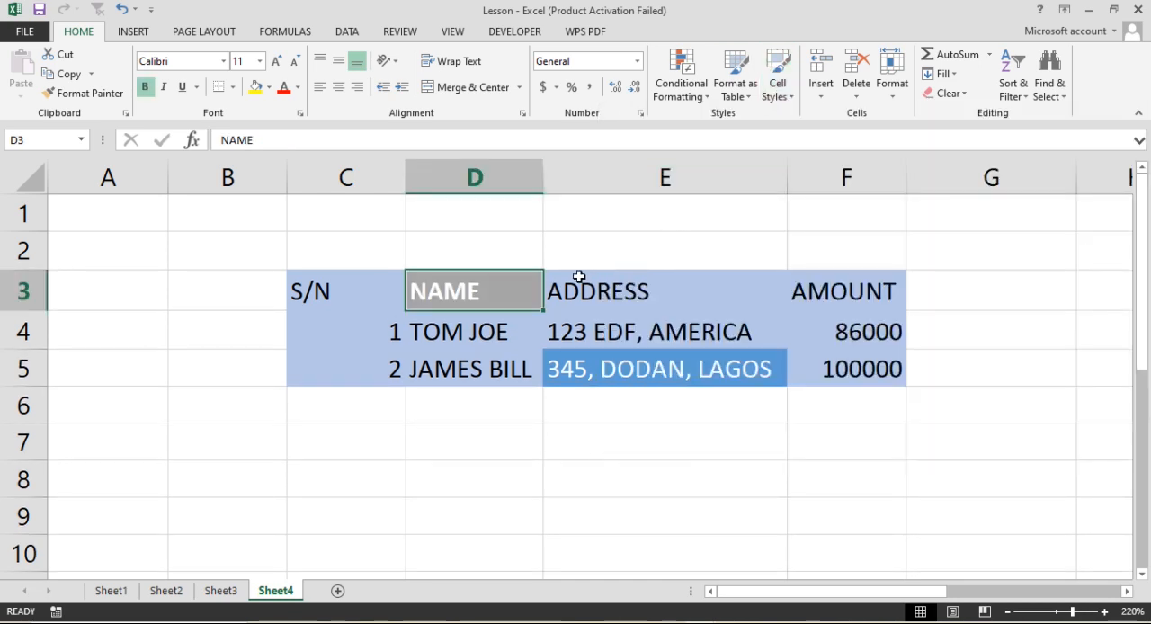
{"action": "left_click", "coordinate": [612, 290]}
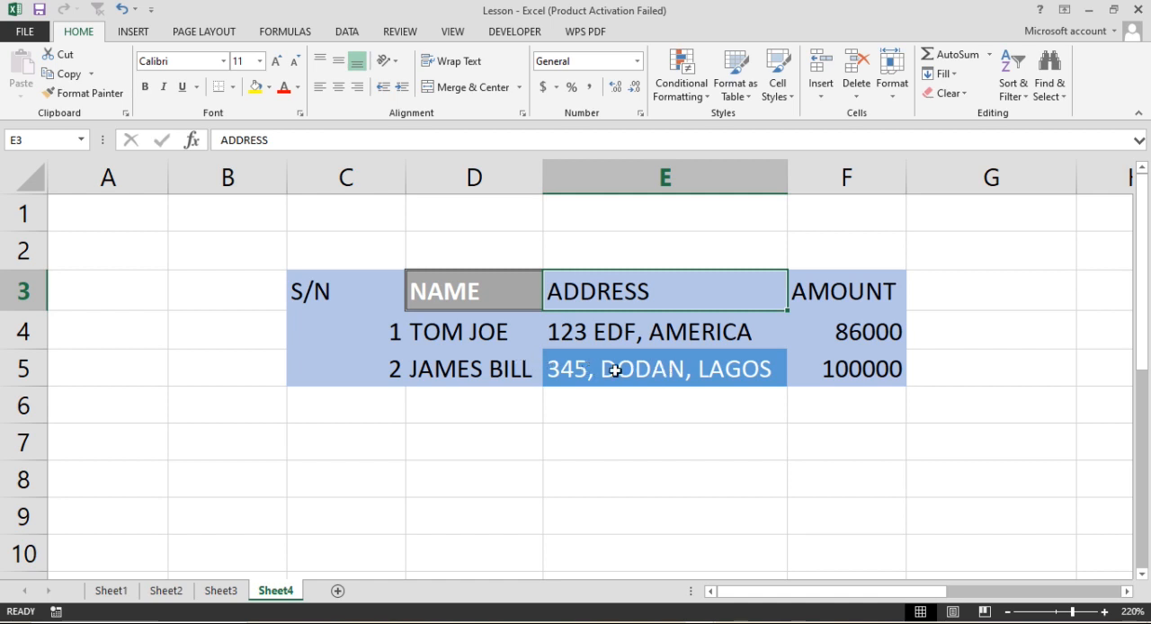
- Open the options for inserting cells, rows or columns at the NAME header cell D3
{"action": "left_click", "coordinate": [441, 288]}
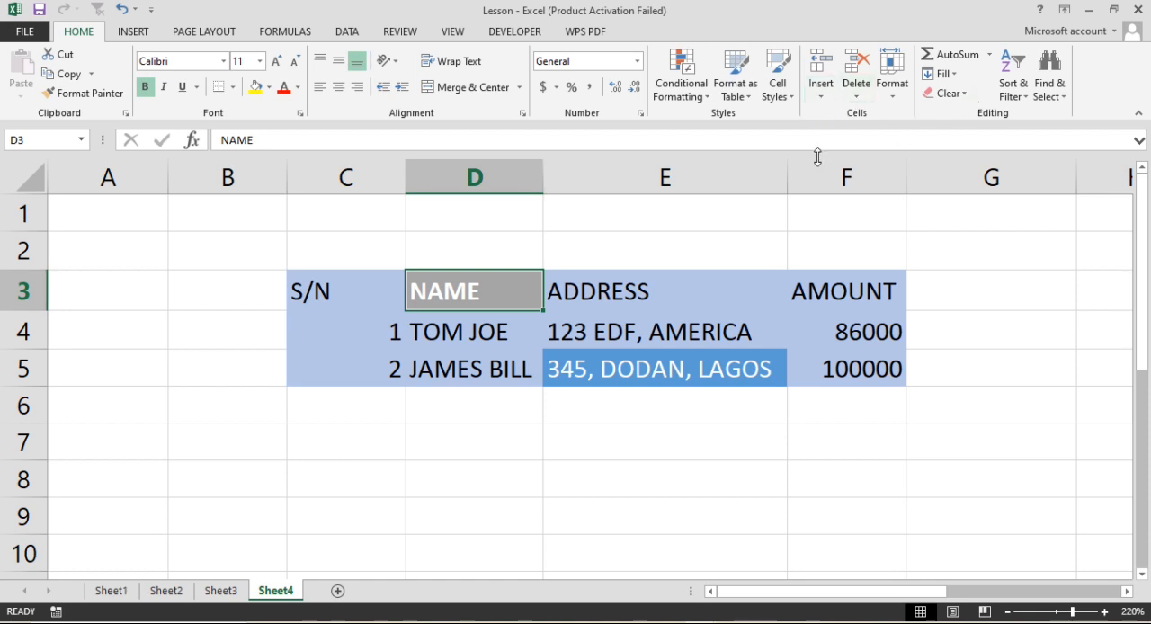
{"action": "left_click", "coordinate": [821, 94]}
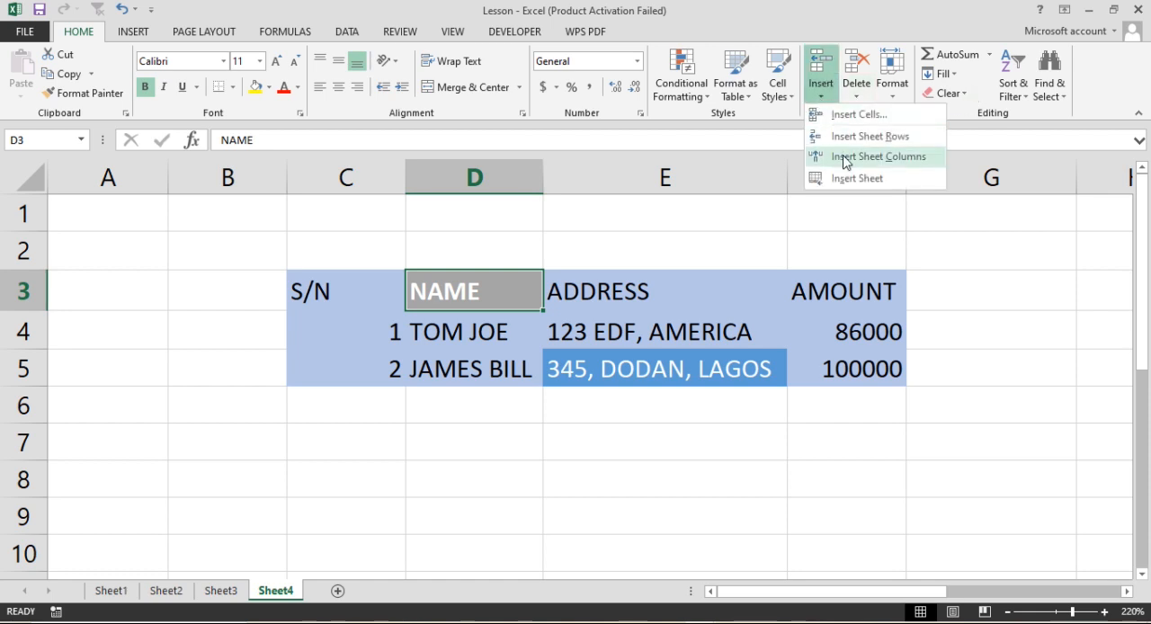